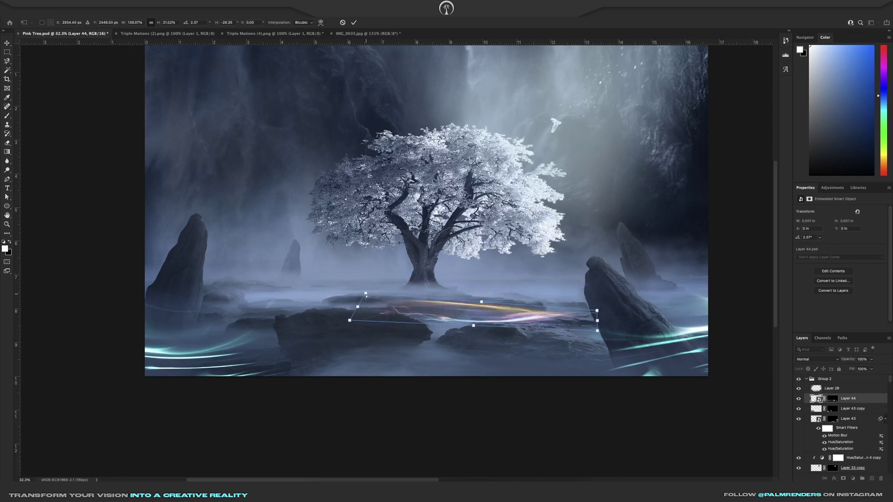
Step: Finish transforming the Layer 44 light streak over the rocks and colorize it teal with Hue/Saturation
key("Return")
key("ctrl+u")
left_click_drag(429, 172, 426, 173)
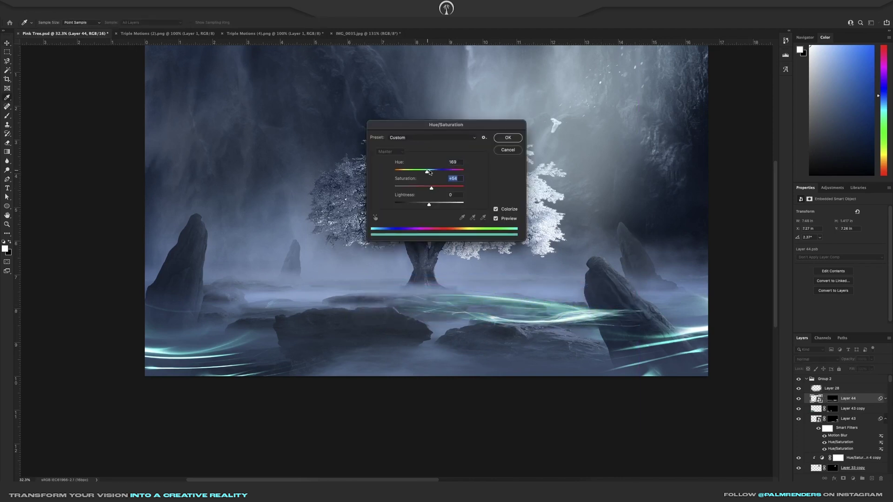
key("Return")
Step: Reposition and stretch the Layer 44 streak across the water toward the right rock, and erase part of its mask
key("ctrl+t")
key("Return")
mouse_move(660, 288)
left_mouse_down()
mouse_move(682, 275)
mouse_move(696, 286)
left_mouse_up()
key("Return")
key("e")
mouse_move(465, 326)
left_mouse_down()
mouse_move(528, 349)
mouse_move(512, 326)
mouse_move(558, 320)
mouse_move(465, 316)
left_mouse_up()
Step: Colorize the Layer 44 streak with Hue/Saturation at hue 182 and saturation 58
left_click(816, 399)
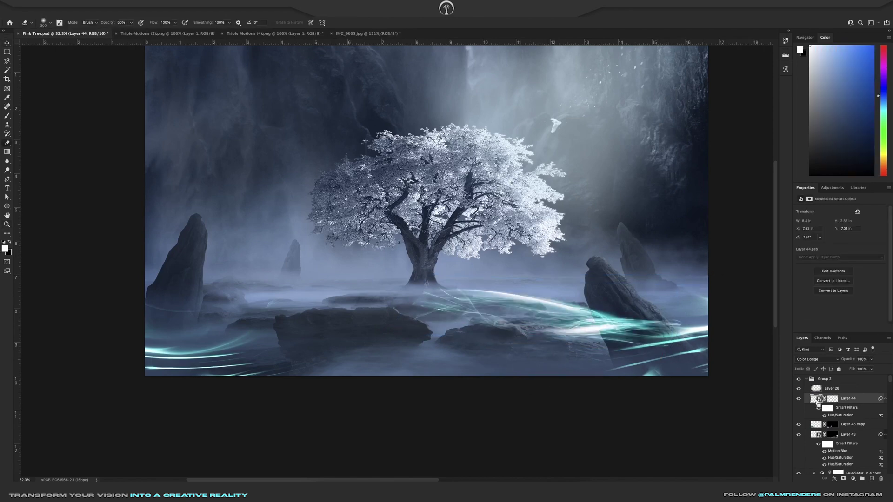
key("ctrl+u")
left_click(495, 210)
left_click_drag(414, 172, 425, 172)
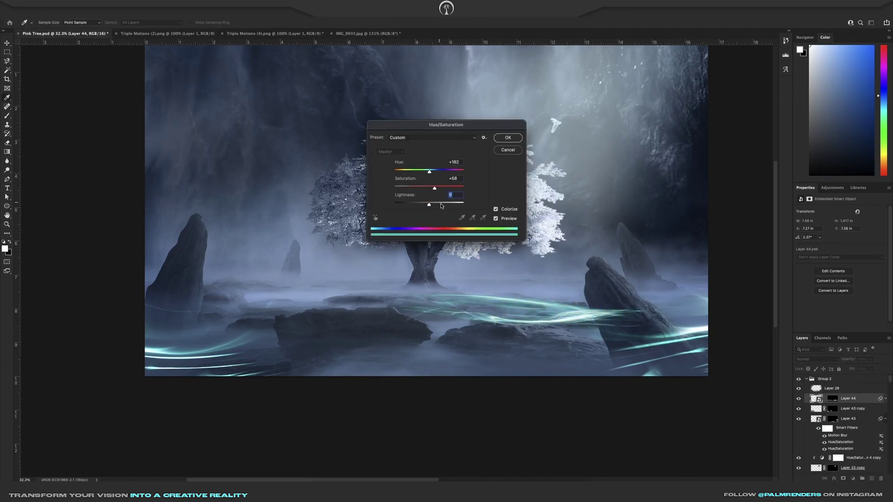
key("Return")
Step: Transform the Layer 44 streak onto the water beside the left rock and adjust its Hue/Saturation
left_click(832, 399)
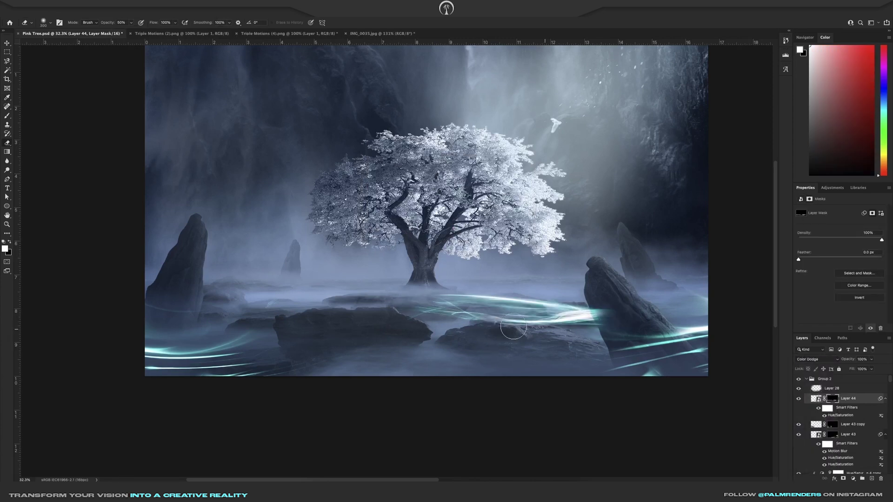
right_click(388, 296)
left_click(816, 398)
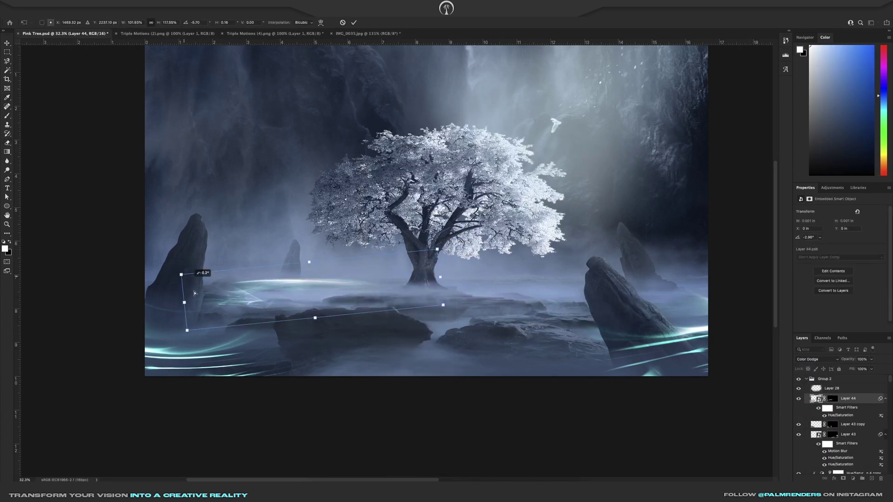
key("ctrl+u")
key("Return")
Step: Fit the Layer 44 streak to the water surface and paint its mask so the edges blend into the mist
scroll(447, 219, "up", 2)
key("x")
left_click_drag(219, 293, 428, 275)
scroll(488, 267, "down", 2)
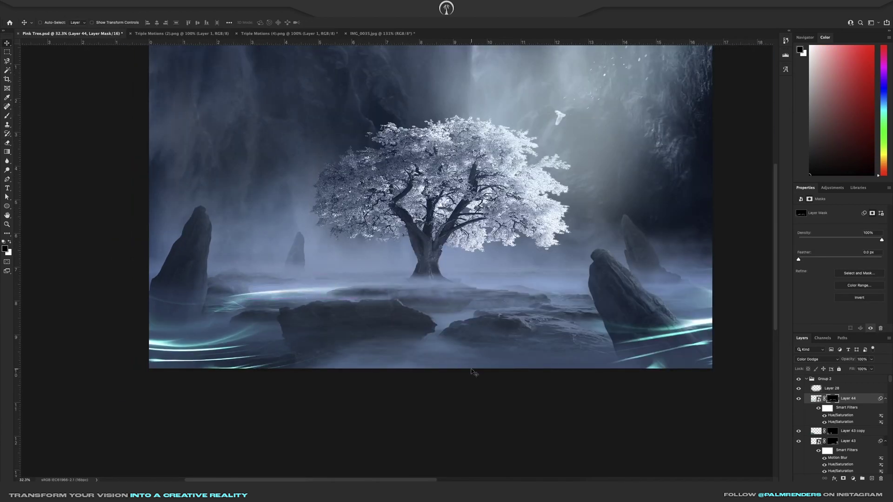
key("ctrl+t")
key("Return")
scroll(250, 303, "up", 4)
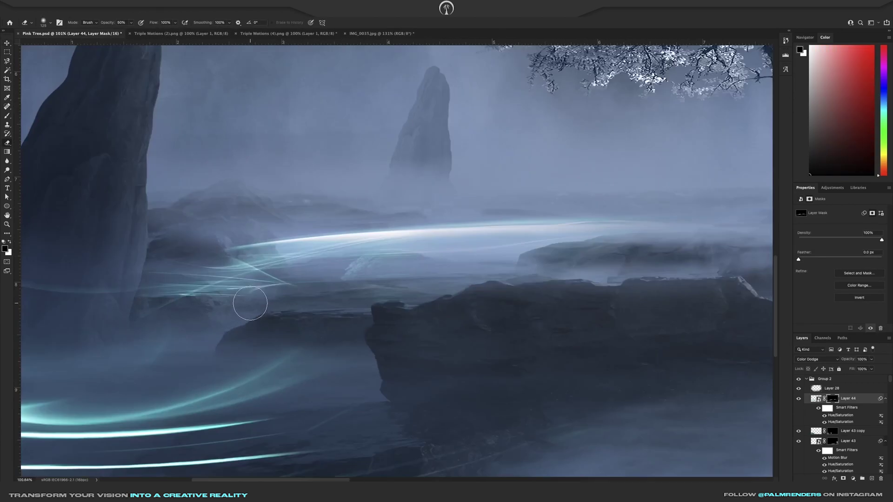
scroll(413, 264, "down", 4)
key("x")
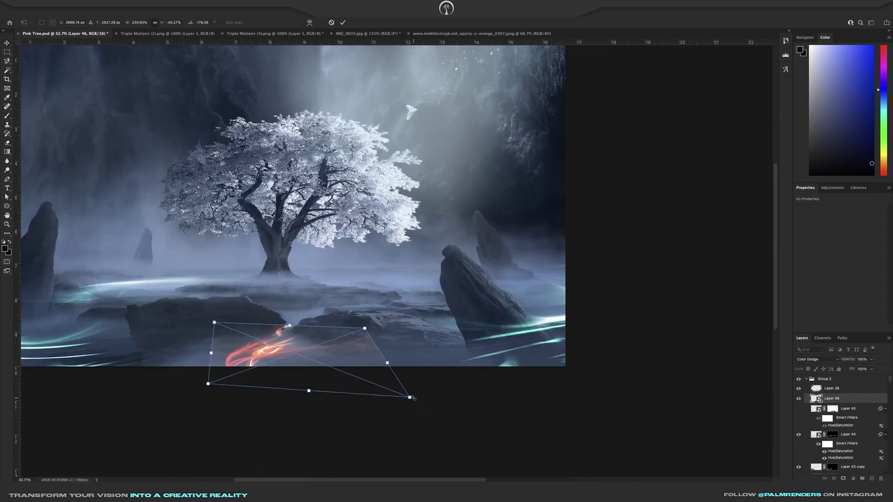
Step: Distort the orange swirl on Layer 46 into perspective in the bottom foreground and colorize it teal with Hue/Saturation
mouse_move(408, 397)
left_mouse_down()
mouse_move(409, 372)
mouse_move(395, 375)
mouse_move(389, 363)
left_mouse_up()
key("Return")
key("ctrl+u")
left_click_drag(423, 171, 430, 175)
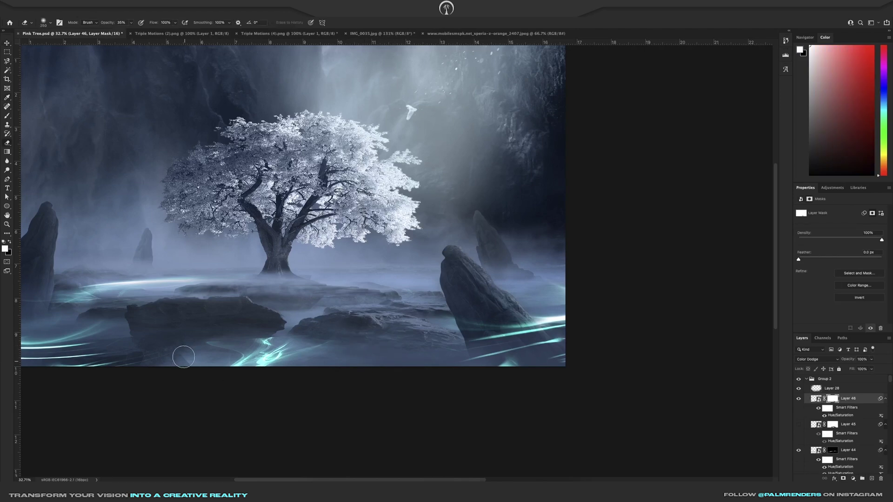
Step: Erase the hard edges of the foreground swirl on Layer 46's mask and adjust the swirl's transform
scroll(184, 357, "up", 10)
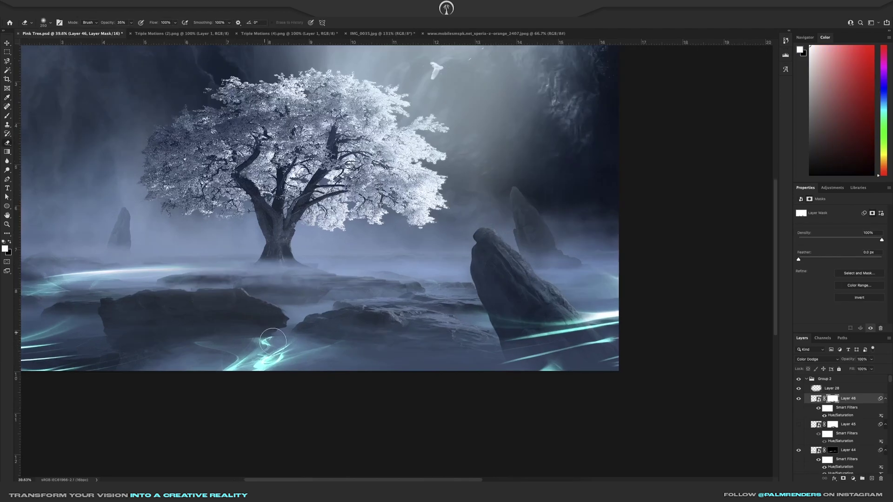
left_click_drag(276, 300, 129, 302)
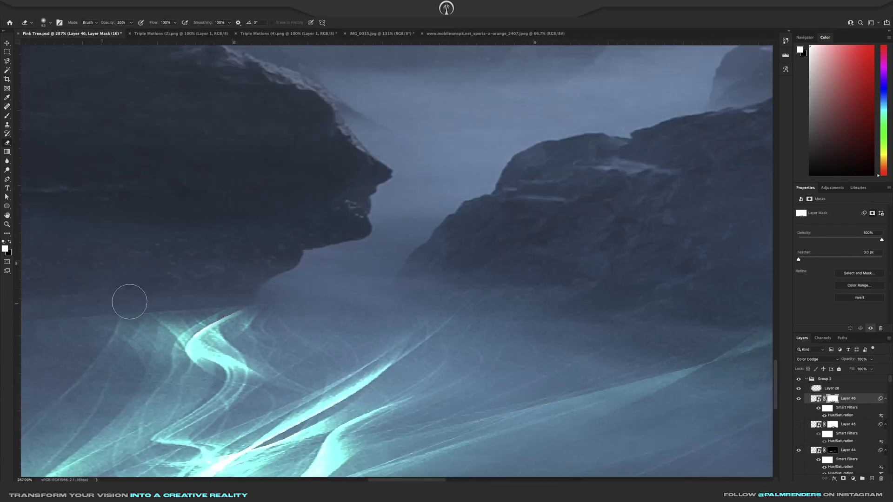
scroll(229, 314, "down", 10)
left_click(816, 399)
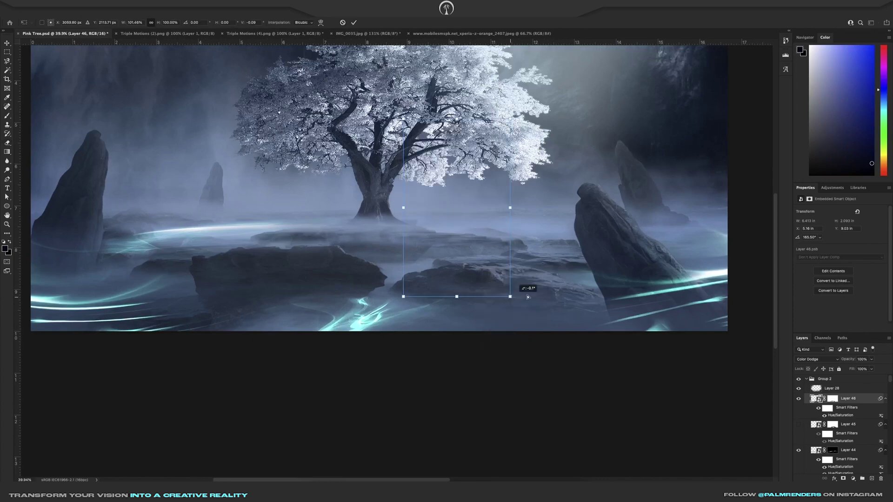
key("Return")
Step: Apply Motion Blur to the Layer 46 swirl and save the document
left_click(165, 10)
mouse_move(209, 90)
left_click(279, 95)
key("Return")
scroll(354, 244, "down", 3)
key("ctrl+s")
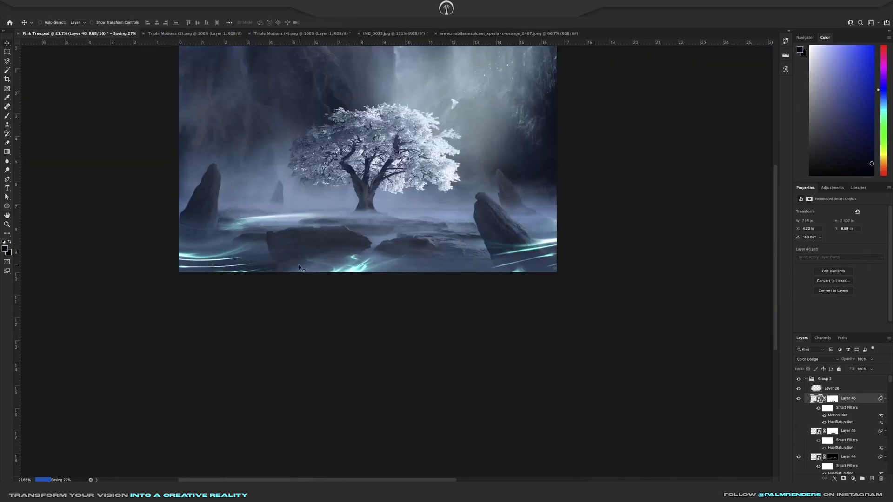
left_click(848, 457)
left_click(165, 10)
left_click(279, 96)
scroll(251, 228, "up", 5)
left_click_drag(70, 195, 95, 198)
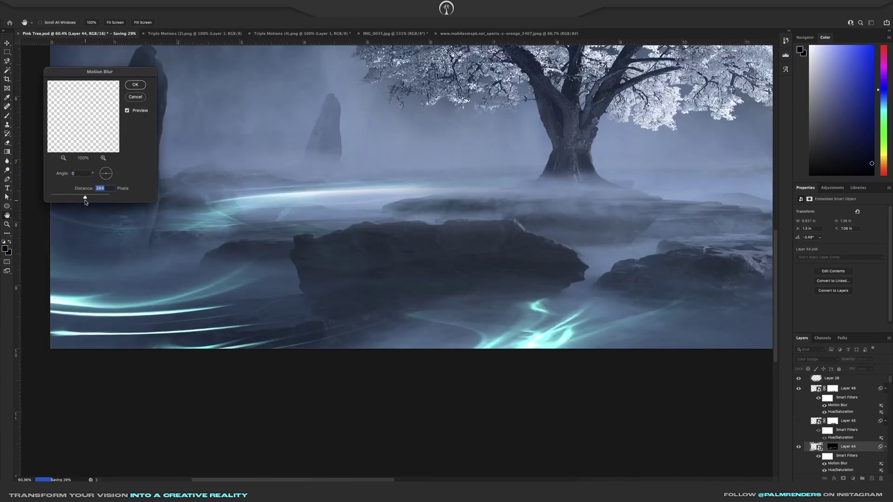
type("24")
key("Tab")
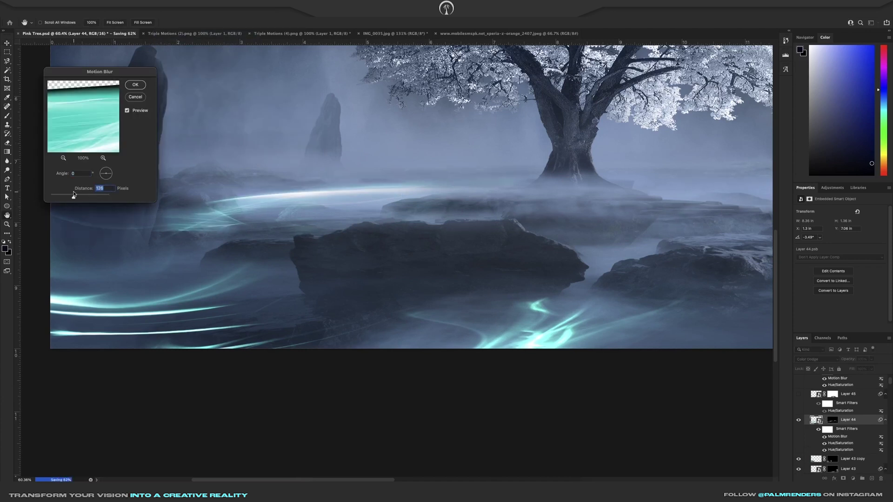
key("Escape")
key("ctrl+z")
Step: Apply Motion Blur to the rasterized Layer 44 streak at an 18° angle
left_click(165, 10)
mouse_move(209, 94)
left_click(279, 132)
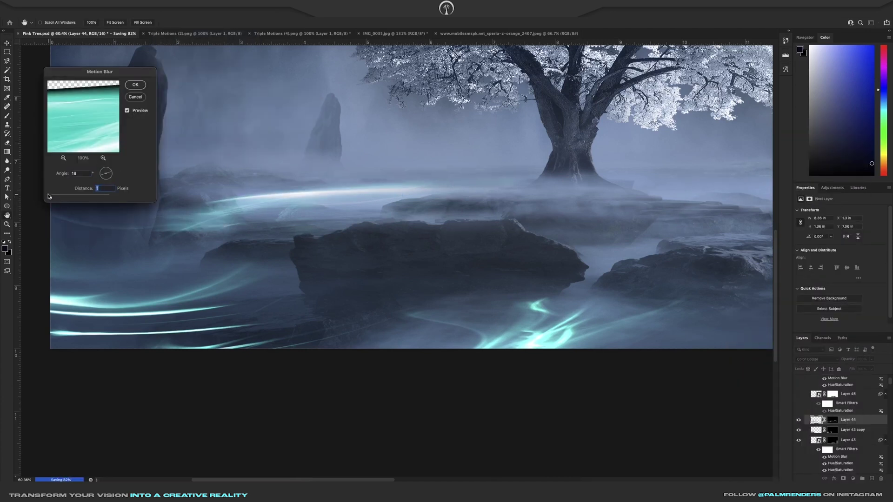
key("Return")
Step: Apply Motion Blur to the light streaks on Layer 43 copy and Layer 43
left_click(852, 430)
left_click(165, 10)
mouse_move(209, 94)
left_click(279, 132)
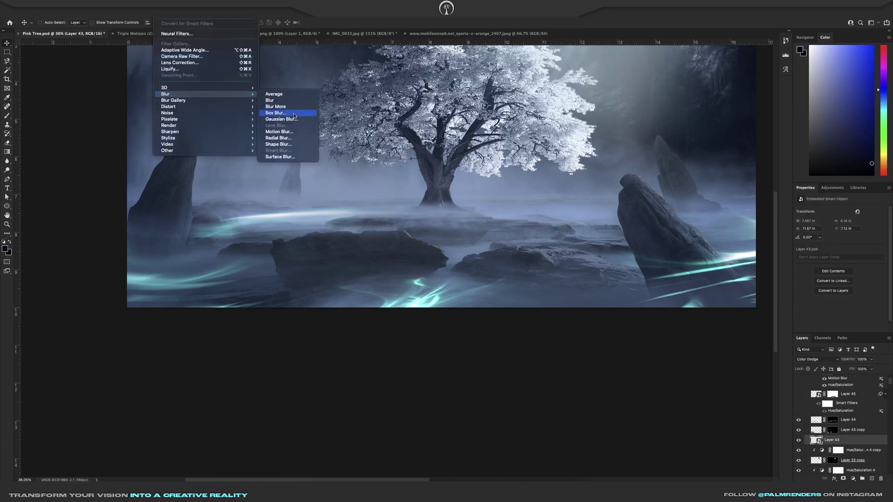
left_click(300, 106)
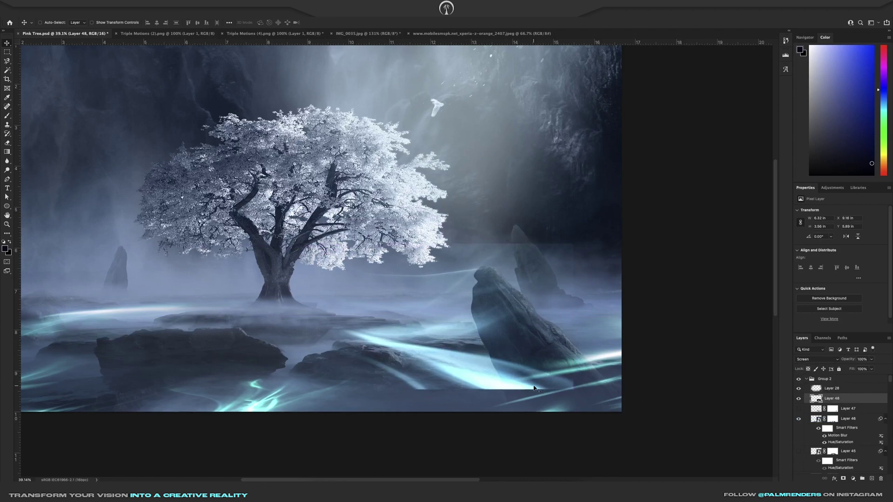
Step: Stretch and skew the Layer 48 light streak across the water in front of the right rock
key("ctrl+t")
mouse_move(534, 389)
left_mouse_down()
mouse_move(319, 315)
mouse_move(554, 273)
left_mouse_up()
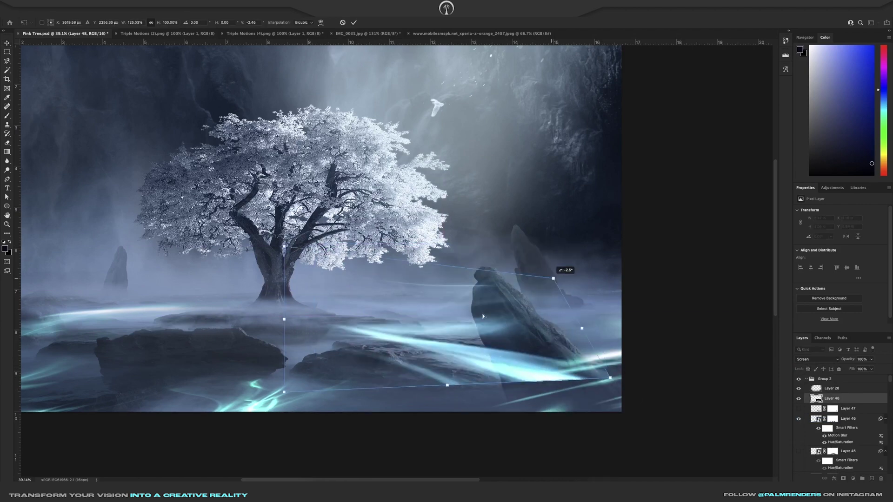
key("Return")
Step: Apply an angled Motion Blur of about 104 pixels along the slope of the Layer 48 streak
key("ctrl+alt+f")
left_click_drag(117, 181, 117, 179)
left_click_drag(79, 197, 78, 197)
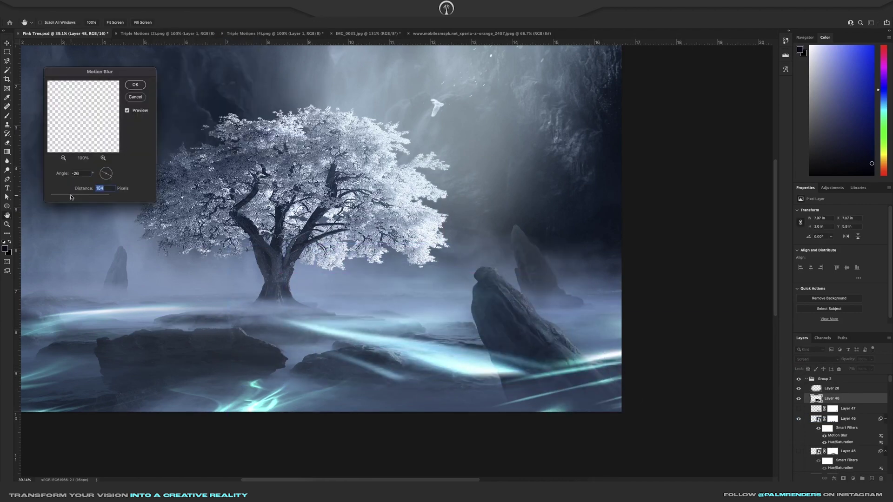
key("Return")
Step: Add a mask to Layer 48, erase the light covering the right rock and adjust the streak's Hue/Saturation
left_click(843, 478)
key("e")
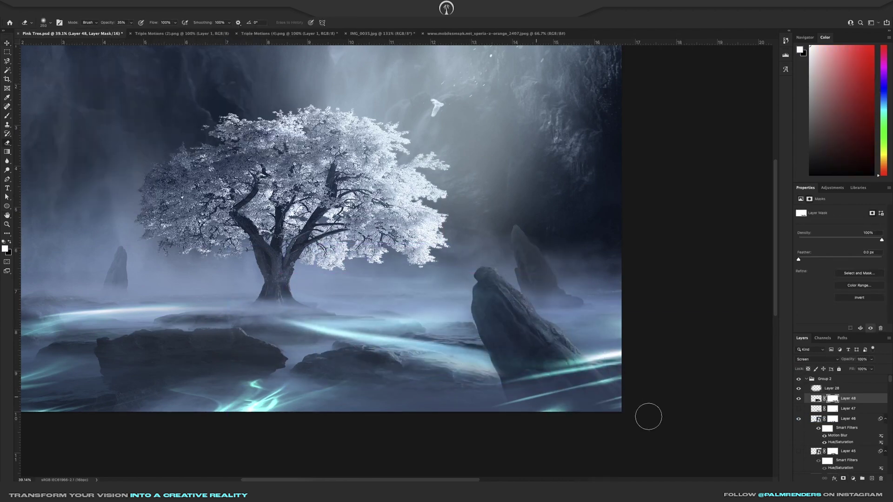
key("ctrl+u")
key("Return")
key("ctrl+j")
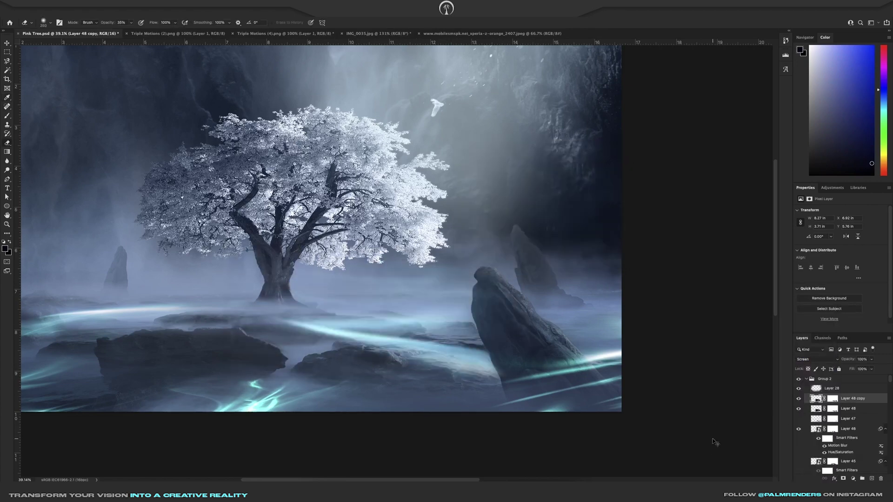
scroll(714, 442, "down", 2)
scroll(464, 358, "up", 1)
key("ctrl+z")
Step: Reshape the Layer 48 streak so it follows the water between the tree and the right rock
key("x")
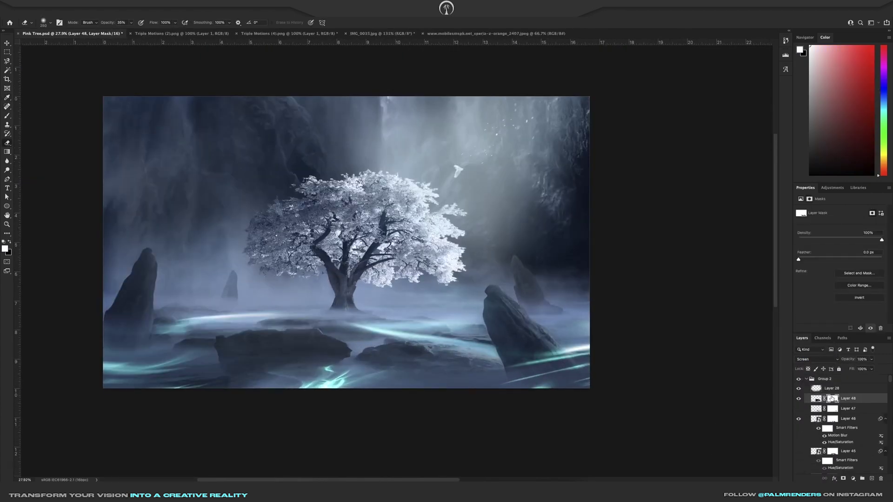
key("ctrl+t")
scroll(508, 299, "down", 1)
right_click(395, 299)
left_click(426, 359)
left_click_drag(465, 334, 446, 324)
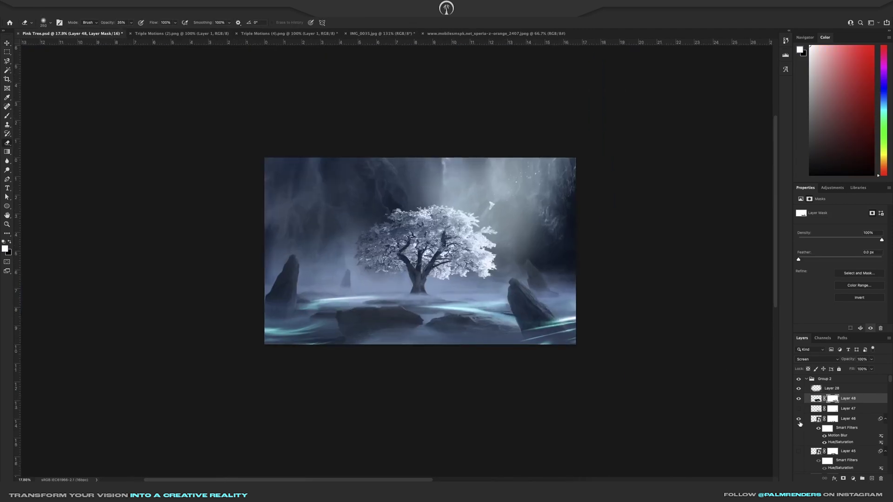
Step: Colorize the Layer 44 streak with Hue/Saturation at hue 193 and saturation +57
key("ctrl+u")
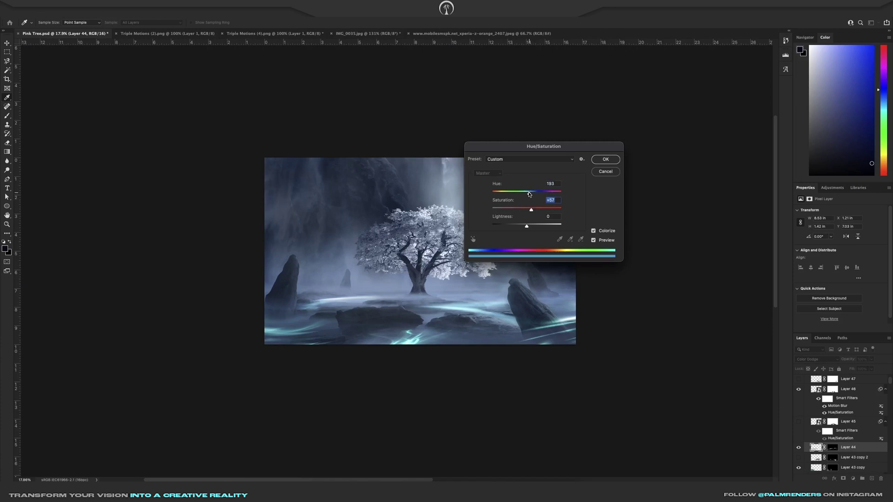
key("Return")
Step: Try duplicating the Layer 43 copy streak and repositioning it near the right rock
left_click(854, 467)
key("ctrl+j")
key("ctrl+t")
mouse_move(512, 308)
left_mouse_down()
mouse_move(504, 269)
mouse_move(508, 292)
left_mouse_up()
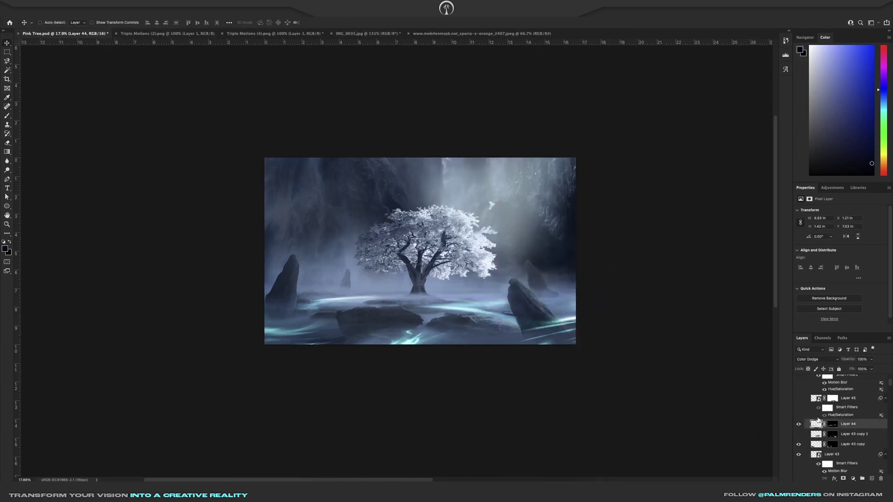
Step: Flip and skew a copy of the Layer 46 swirl onto the water around the right rock
key("ctrl+t")
left_click(447, 183)
left_click_drag(589, 322, 630, 333)
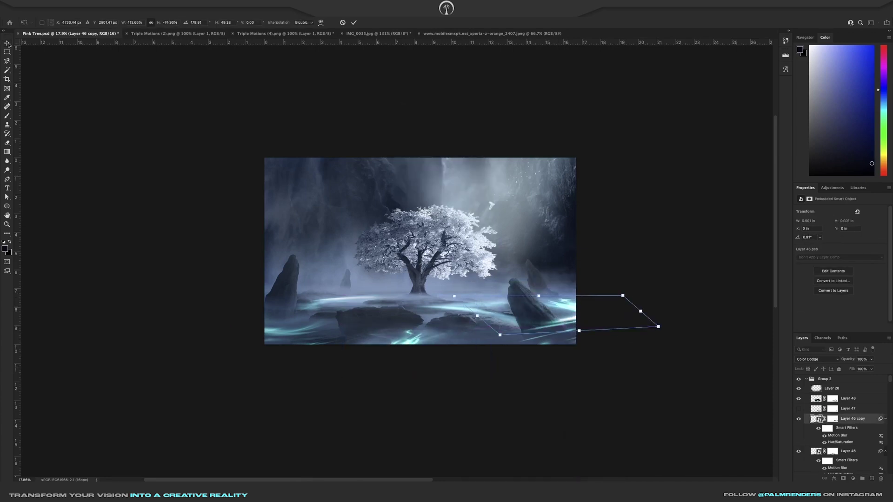
scroll(566, 261, "up", 4)
key("Return")
Step: Set Layer 46 copy to Screen blending and adjust its color with Hue/Saturation
left_click_drag(871, 359, 859, 367)
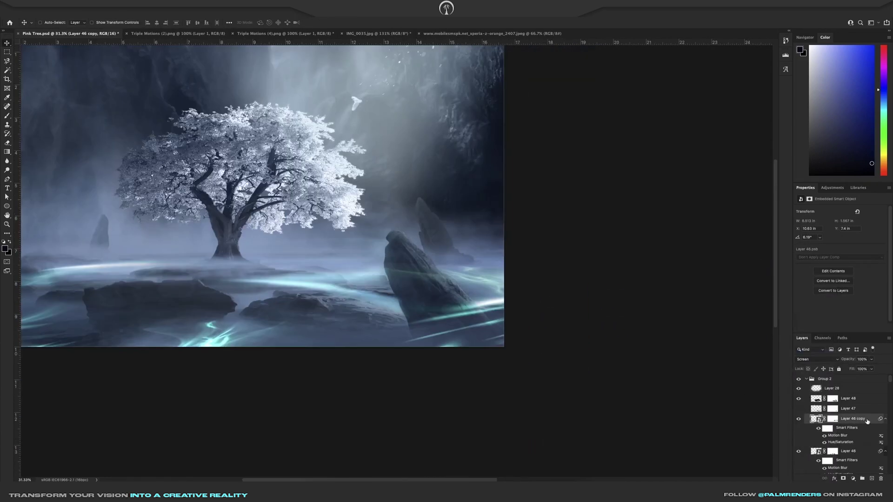
key("ctrl+u")
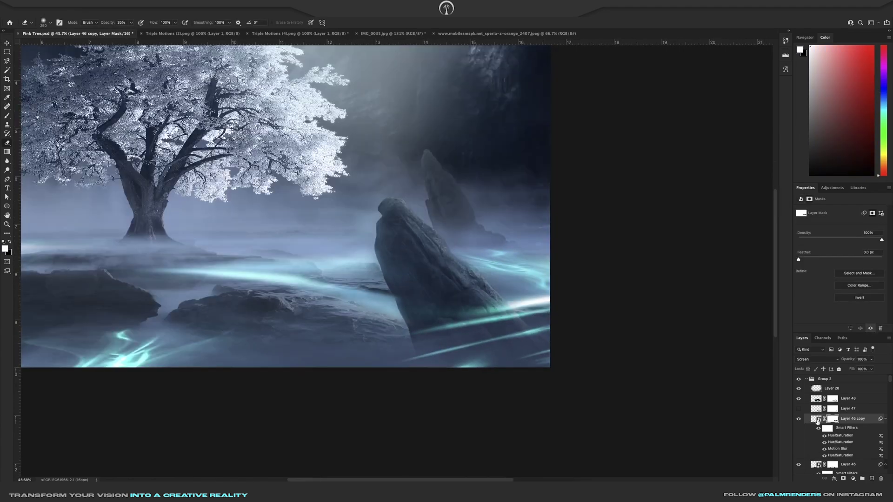
Step: Adjust the shape of the Layer 46 copy streak beside the right rock and save the document
right_click(523, 264)
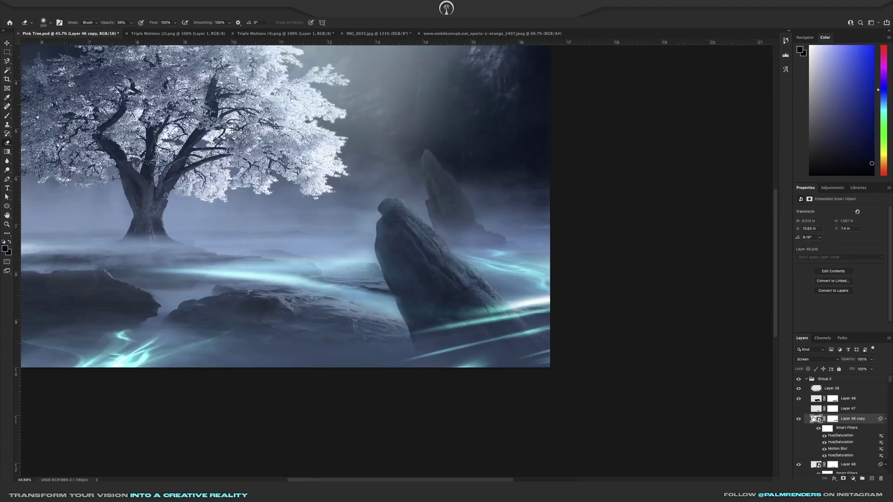
left_click(539, 299)
left_click_drag(473, 208, 502, 239)
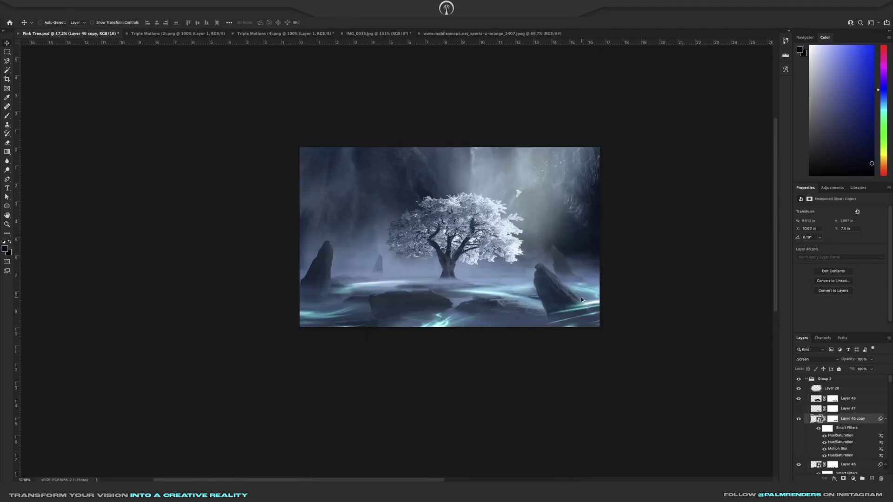
key("ctrl+s")
Step: Create a new clipped layer above Layer 23, brush shading onto it and set its blend mode to Soft Light
scroll(817, 461, "down", 5)
key("ctrl+shift+alt+n")
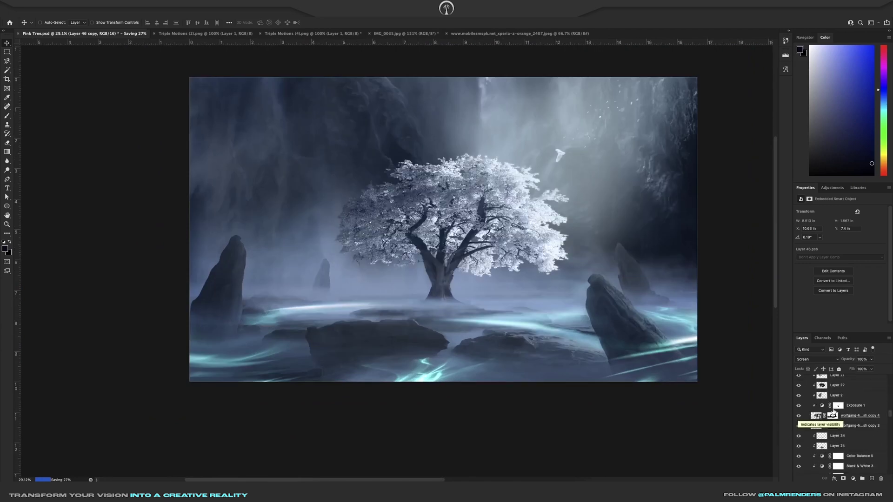
key("b")
left_click(817, 359)
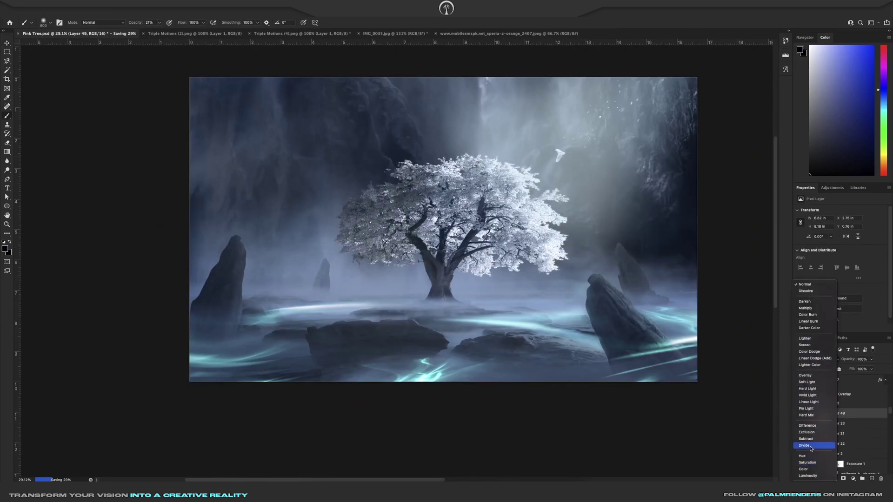
left_click(807, 457)
Step: Apply a muted blue Color Overlay to the new clipped Layer 49
double_click(800, 417)
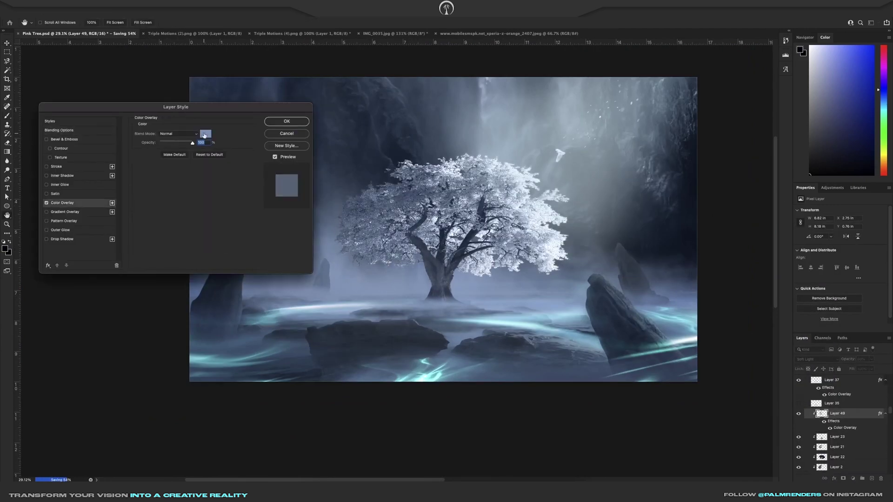
left_click(199, 135)
key("Return")
key("Return")
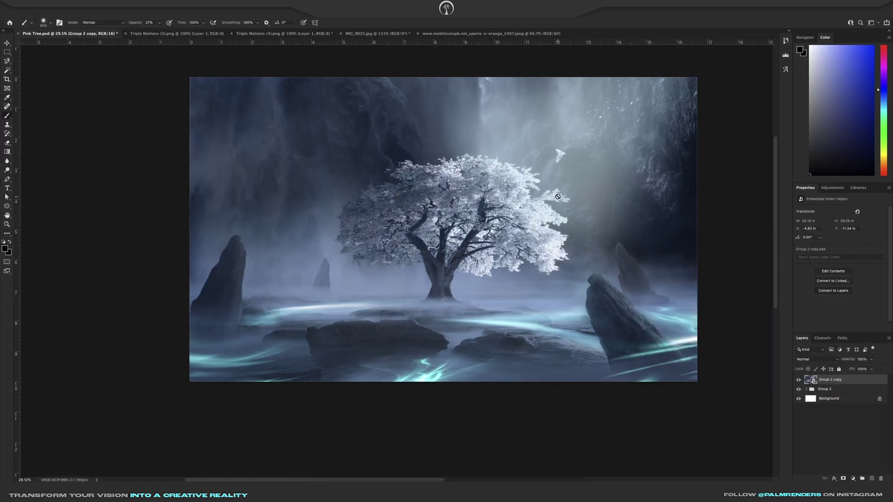
Step: Convert the document from 16 to 8 bits per channel
left_click(103, 23)
key("Escape")
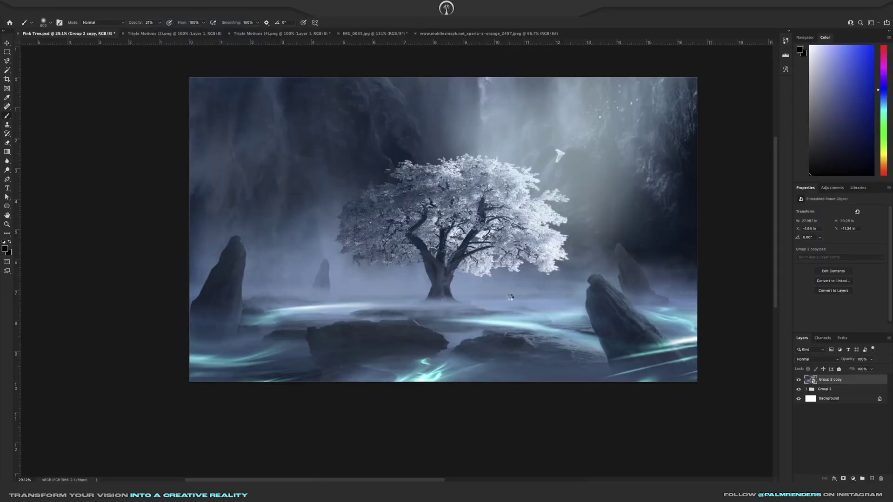
Step: Apply the Camera Raw Filter to Group 2 copy with Exposure +0.10, Shadows -18, Whites +15, Blacks -25 and Clarity +4
key("ctrl+shift+a")
left_click_drag(834, 183, 822, 204)
mouse_move(829, 215)
left_mouse_down()
mouse_move(812, 225)
mouse_move(820, 226)
left_mouse_up()
type("4")
key("Tab")
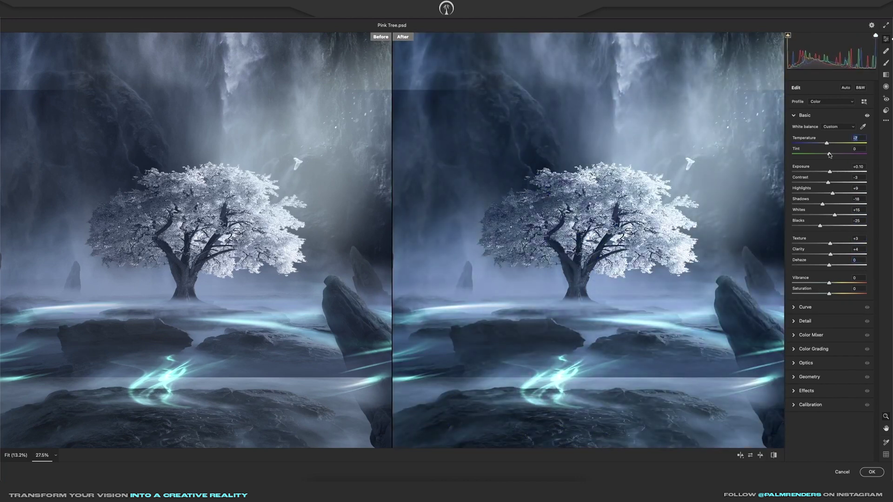
Step: Adjust the Color Mixer, setting the Greens hue to +100 and strengthening the blues
left_click(811, 335)
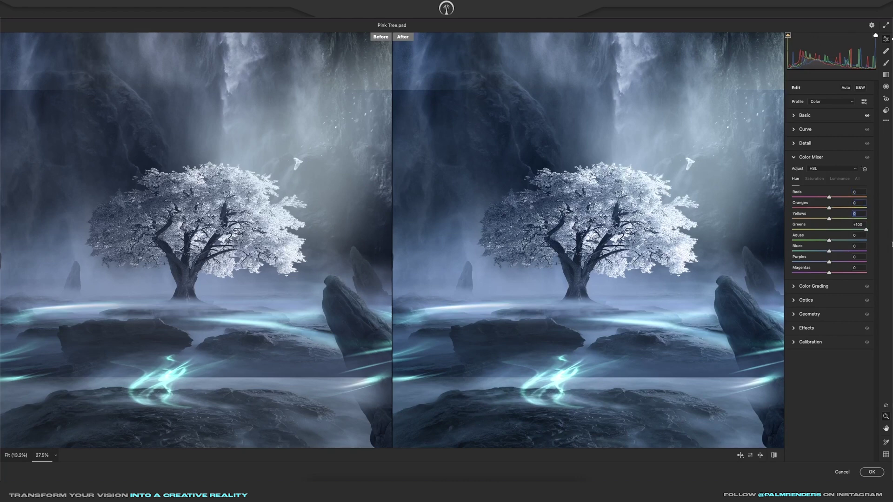
left_click_drag(892, 238, 829, 250)
Step: Tint the midtones slightly blue and the shadows slightly cyan with Color Grading
left_click(812, 286)
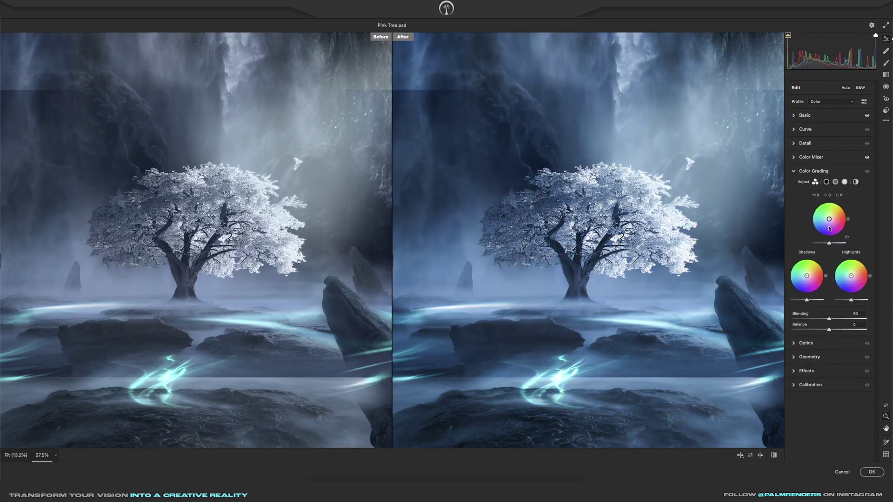
double_click(808, 207)
left_click_drag(807, 275, 802, 279)
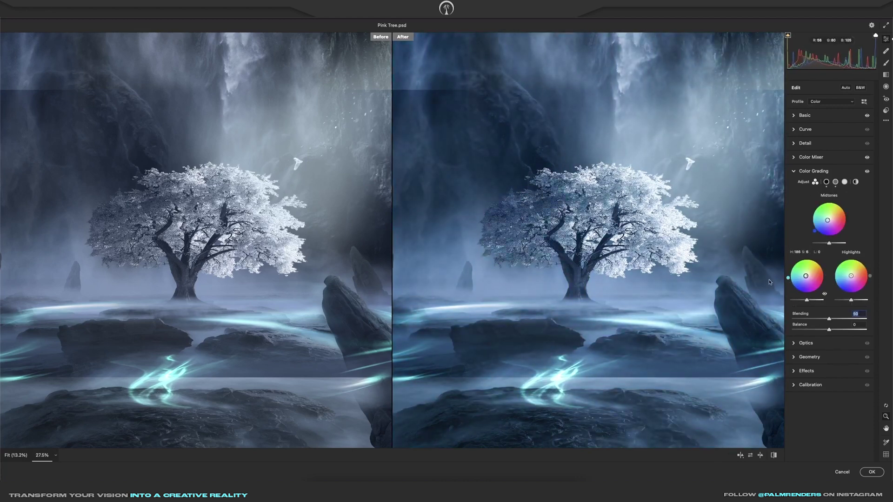